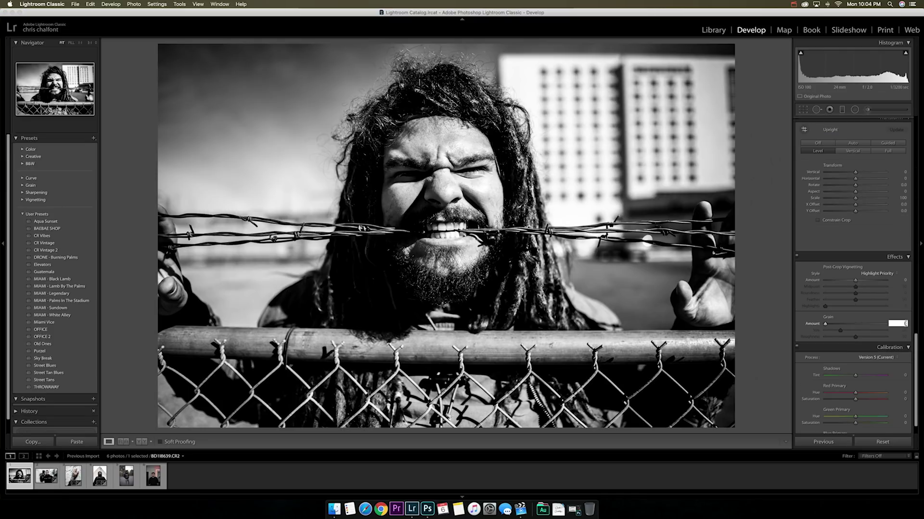
Set the grain amount to 50 on the black-and-white fence portrait and compare it with the unedited version
text(50)
key(Return)
key(backslash)
key(backslash)
double_click(828, 325)
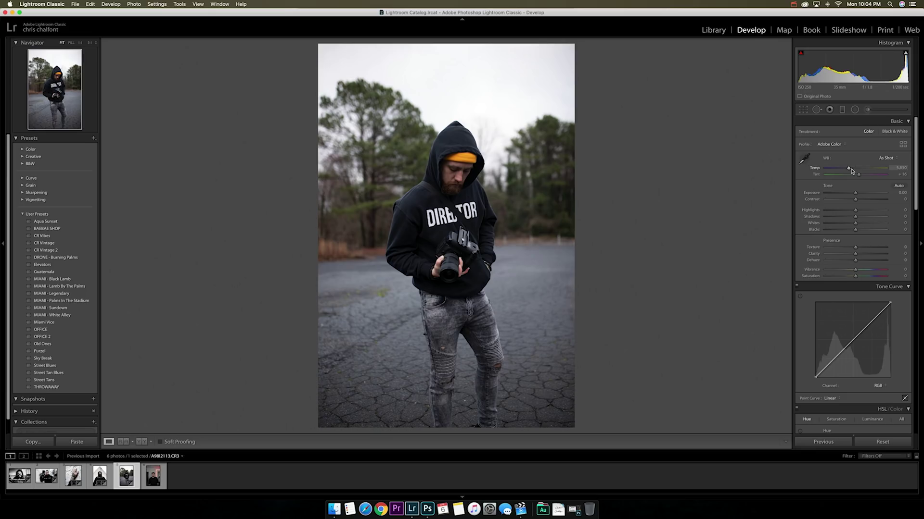
Set the hooded photo's contrast +65, highlights −56, shadows +23, whites +29, blacks −32, clarity +38, vibrance +35, saturation −23, and add two tone-curve points
drag(855, 199, 845, 231)
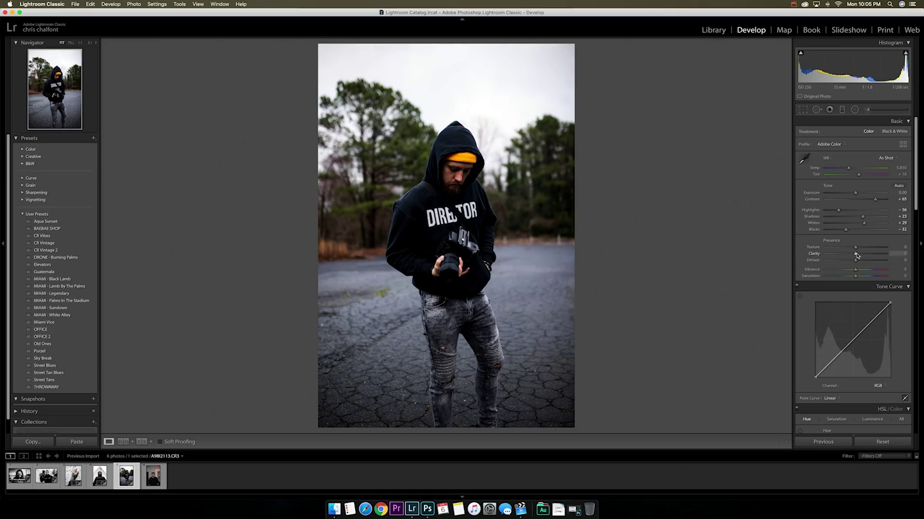
click(867, 254)
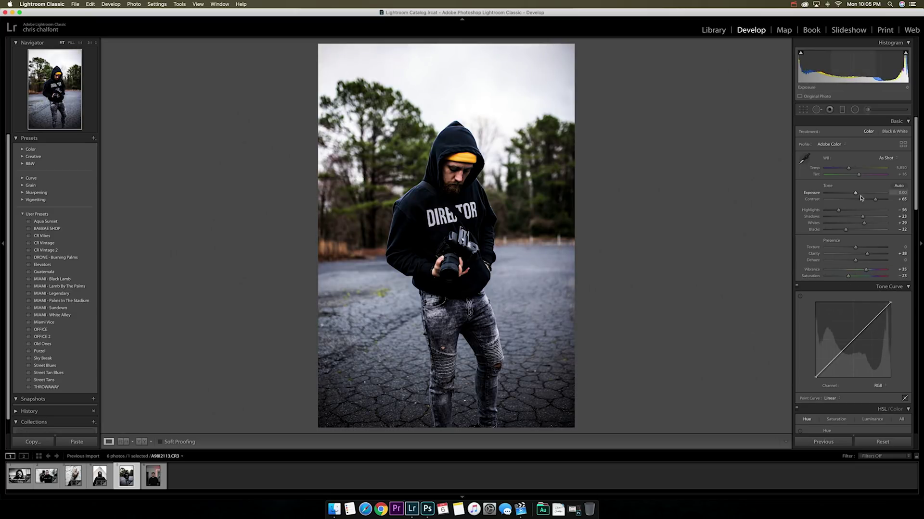
drag(833, 359, 833, 361)
drag(871, 323, 870, 320)
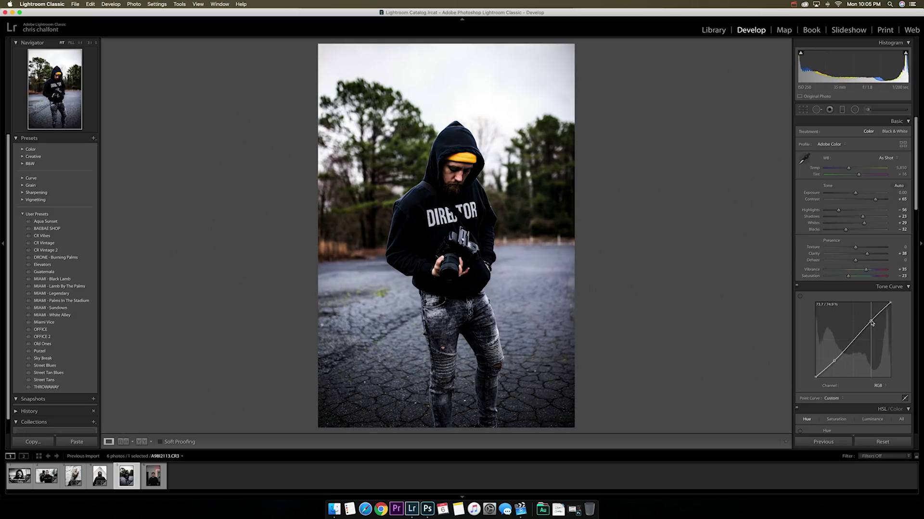
Set the HSL saturation to −7 for orange and −100 for yellow, green, aqua and blue
scroll(830, 387, down, 4)
click(836, 304)
drag(857, 355, 771, 336)
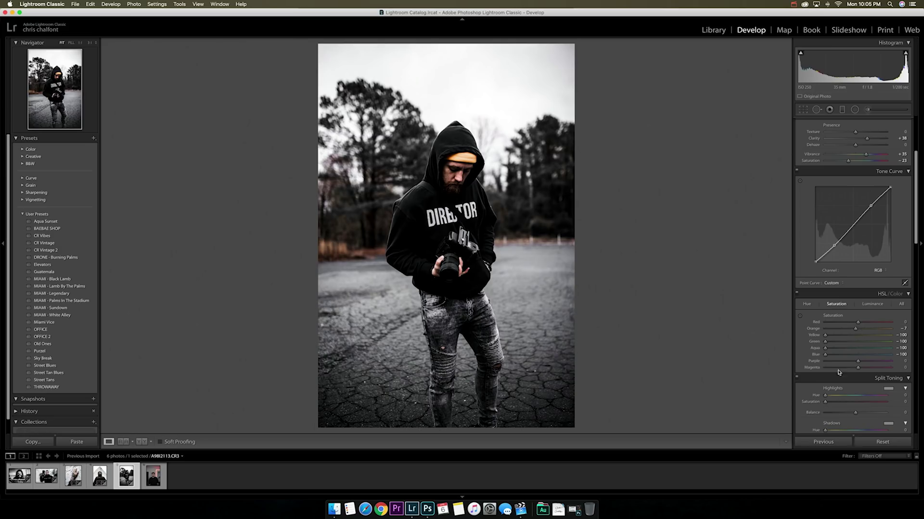
Set the hooded photo's sharpening amount to 75
scroll(866, 289, down, 6)
click(904, 246)
key(Return)
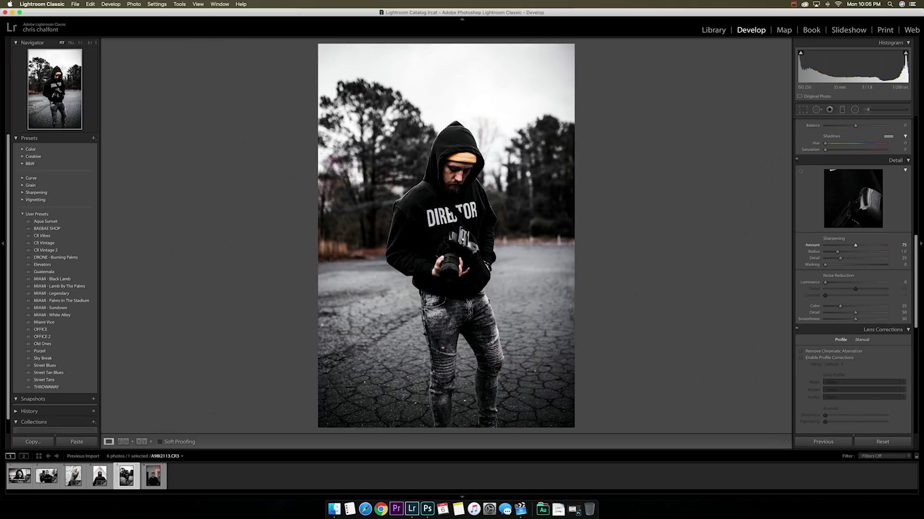
Set the HSL hues to −100 for green, +100 for aqua and −100 for blue
scroll(816, 251, down, 3)
scroll(811, 272, up, 5)
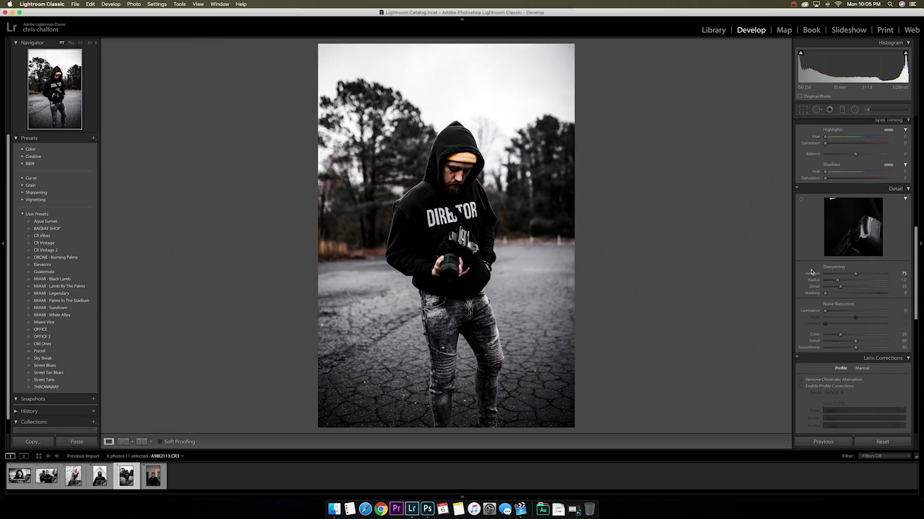
click(804, 182)
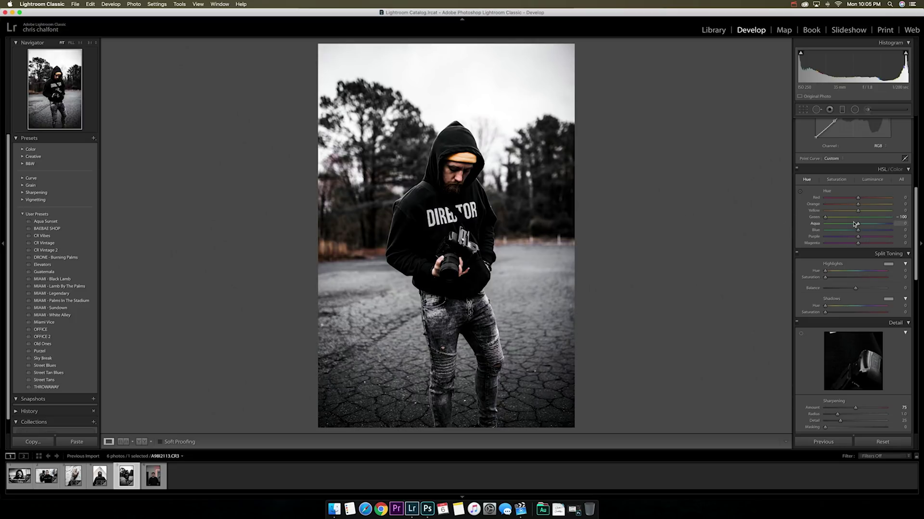
drag(858, 225, 903, 228)
Set tint to +8, highlights to −42 and shadows to +21, and pull the tone curve's shadow point down slightly
scroll(826, 237, up, 5)
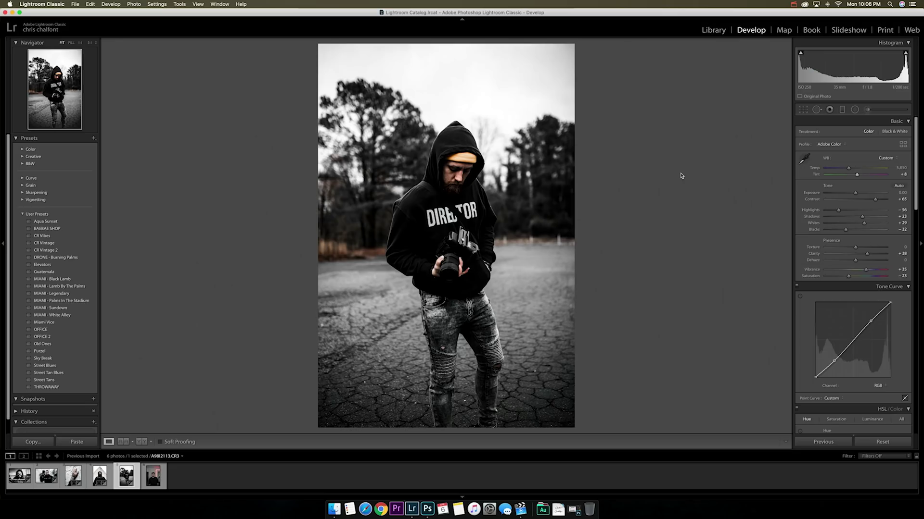
drag(860, 218, 861, 218)
drag(834, 362, 833, 364)
scroll(807, 360, down, 3)
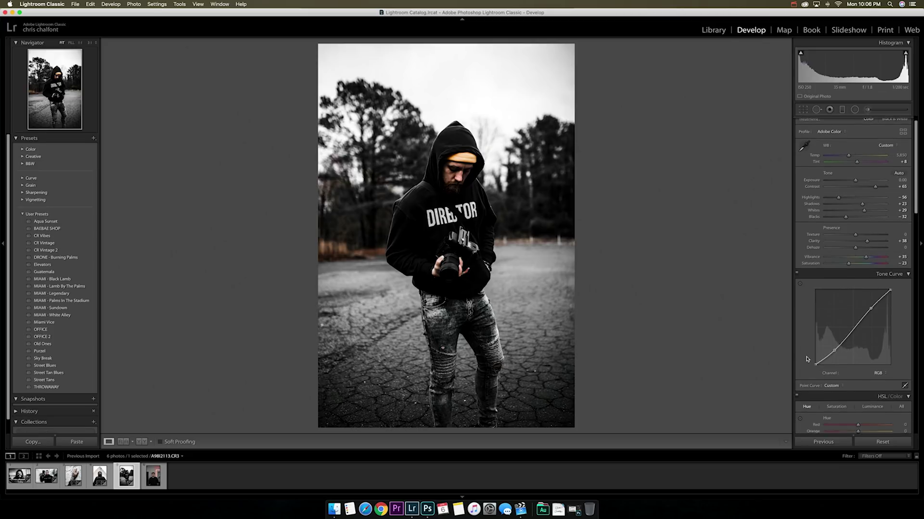
drag(862, 171, 842, 168)
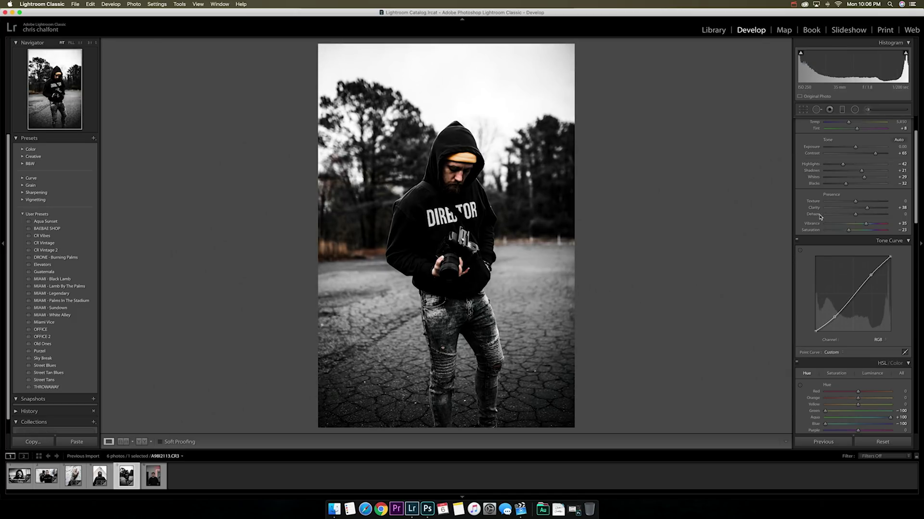
Split-tone the shadows with hue 212 and a low saturation, and set the split toning balance to +28
scroll(873, 366, down, 5)
click(897, 371)
text(212)
click(902, 378)
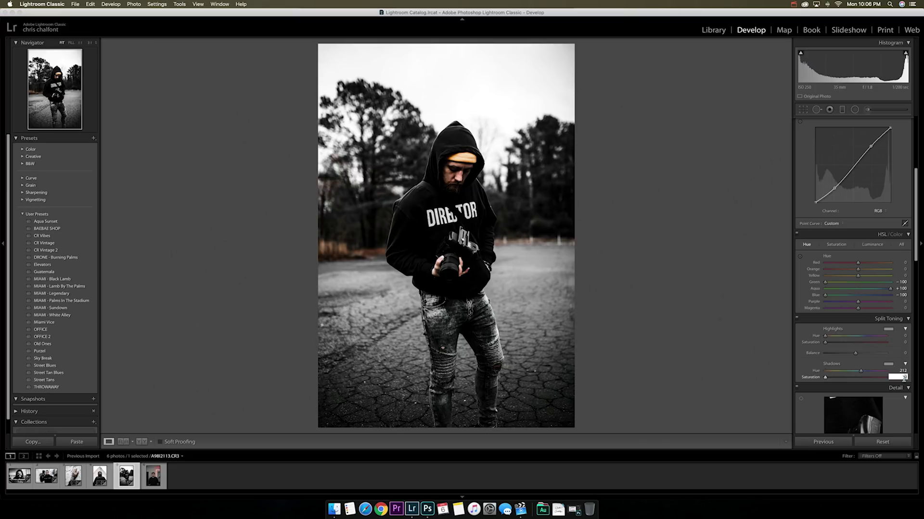
key(Return)
drag(856, 353, 827, 356)
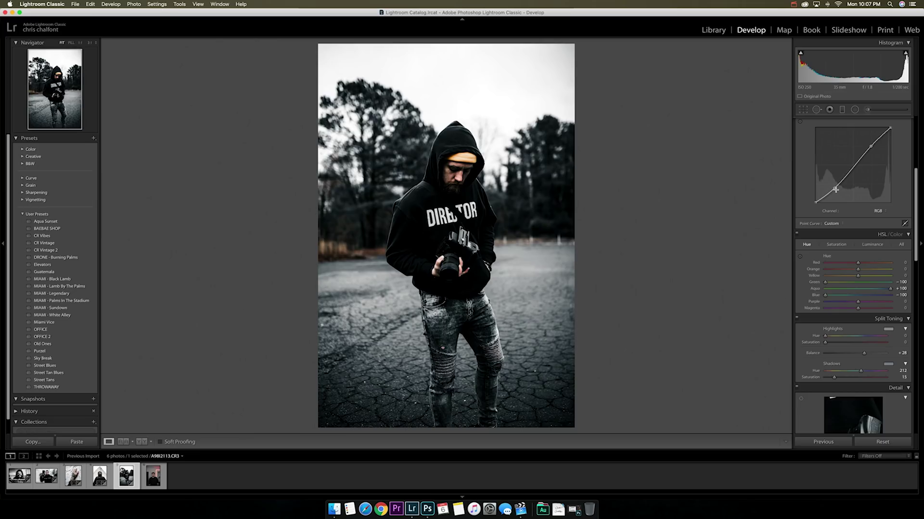
Lift the tone curve's black point for faded shadows and set the grain amount to 100
drag(835, 190, 815, 198)
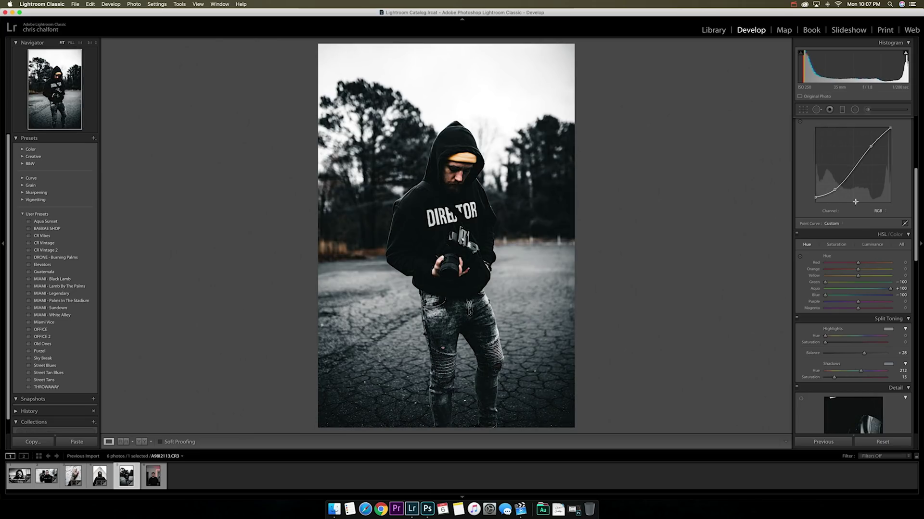
scroll(803, 282, down, 2)
scroll(803, 283, down, 10)
click(904, 326)
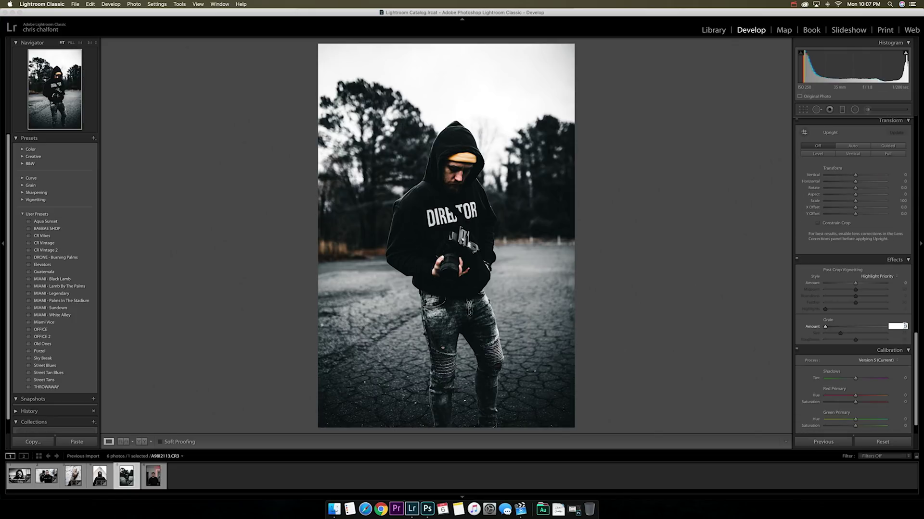
text(50)
key(Return)
Shift the calibration shadow tint and green primary hue slightly, and reduce the grain amount to 47
scroll(810, 325, down, 2)
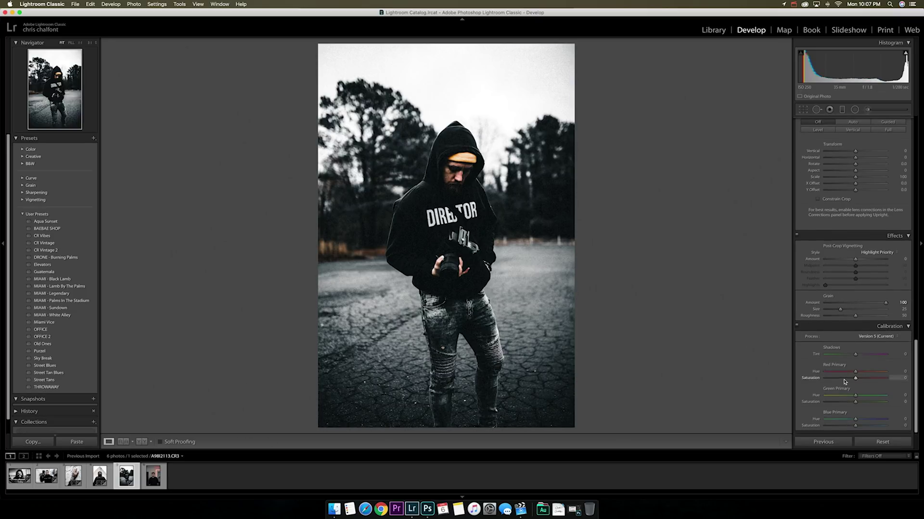
drag(855, 356, 857, 360)
drag(855, 395, 861, 399)
scroll(866, 346, up, 5)
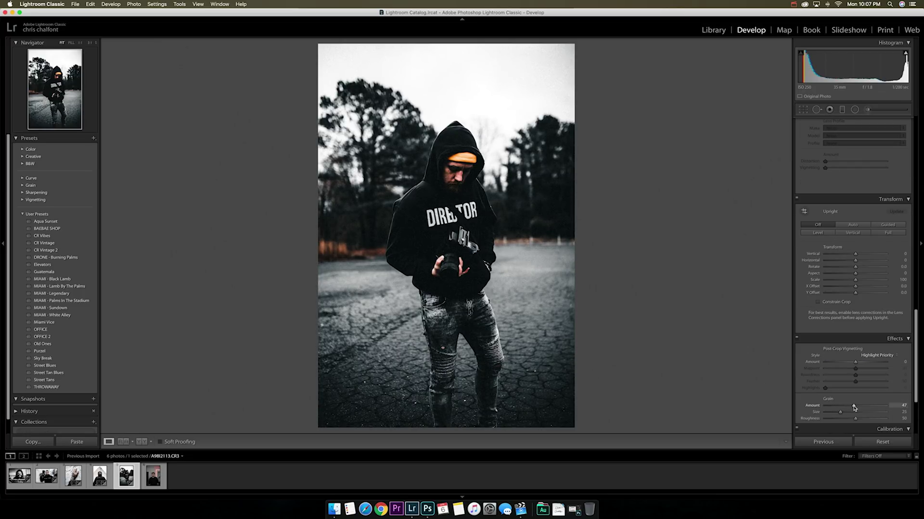
Set highlights to −83, shadows to +47 and whites to +22, and compare the hooded photo before and after
scroll(854, 408, up, 10)
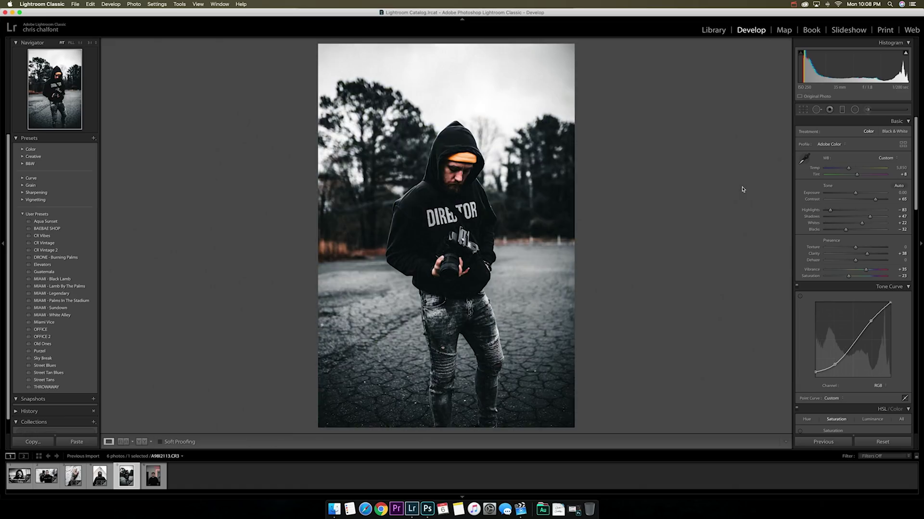
key(backslash)
key(backslash)
key(backslash)
key(backslash)
key(backslash)
Switch to the portrait with the red neon light and apply the Level upright correction
key(Right)
scroll(808, 288, down, 10)
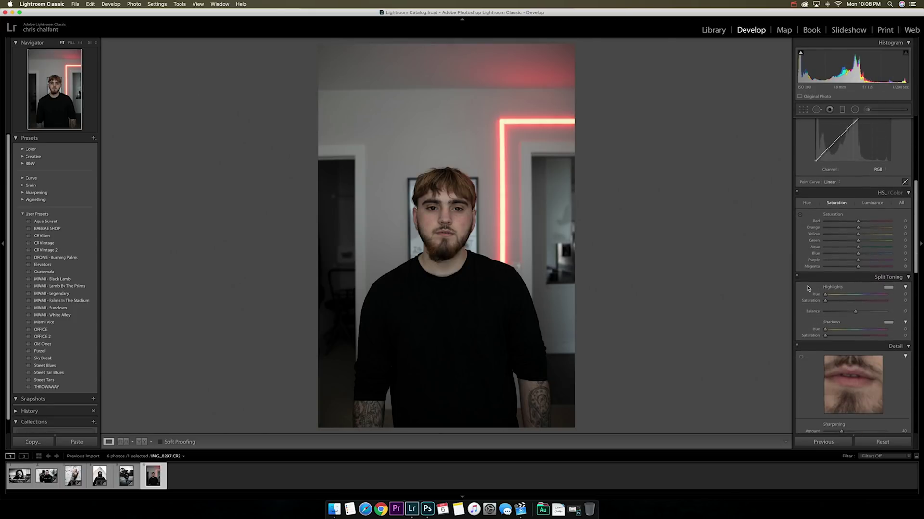
scroll(808, 288, down, 10)
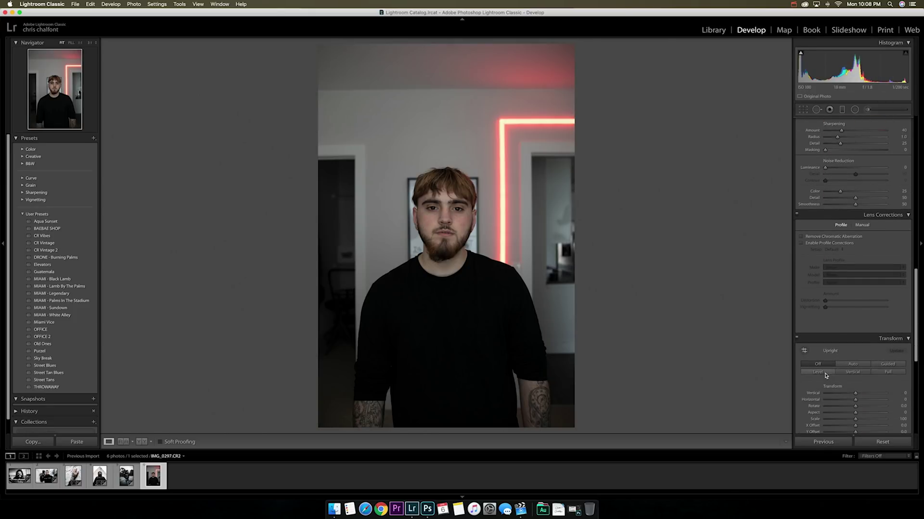
scroll(818, 232, up, 5)
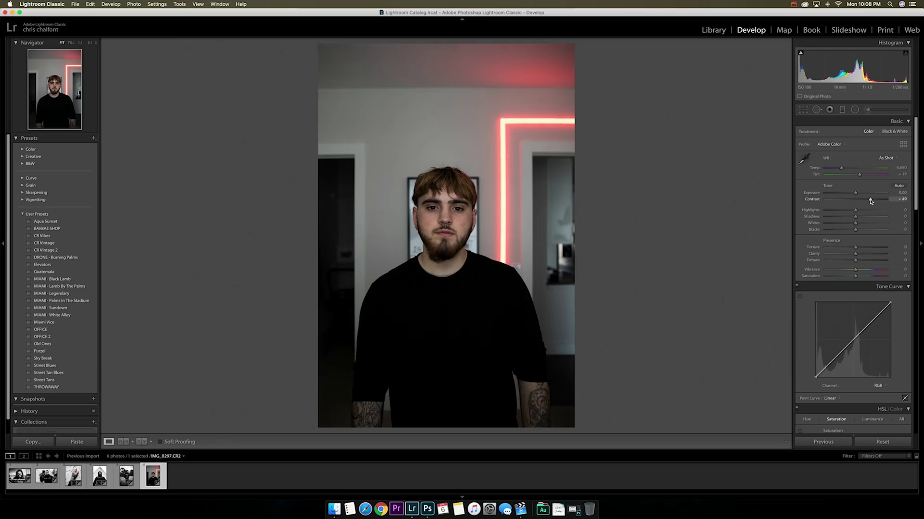
Set exposure +0.30, contrast +52, highlights +5, shadows +33, whites +44, blacks −27, clarity +32, vibrance +28 and saturation −17
mouse_move(856, 223)
mouse_down()
mouse_move(869, 223)
mouse_move(857, 210)
mouse_move(865, 217)
mouse_up()
drag(856, 254, 848, 229)
drag(870, 199, 871, 199)
drag(855, 193, 857, 194)
drag(856, 270, 863, 270)
drag(855, 276, 849, 278)
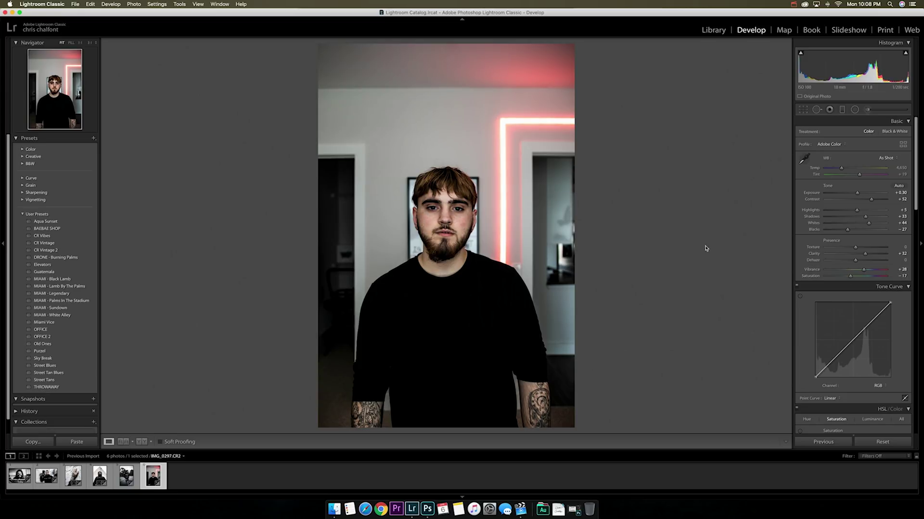
Shape an S-shaped tone curve with a lifted black point, and raise the shadows and set clarity to +29
scroll(820, 278, down, 3)
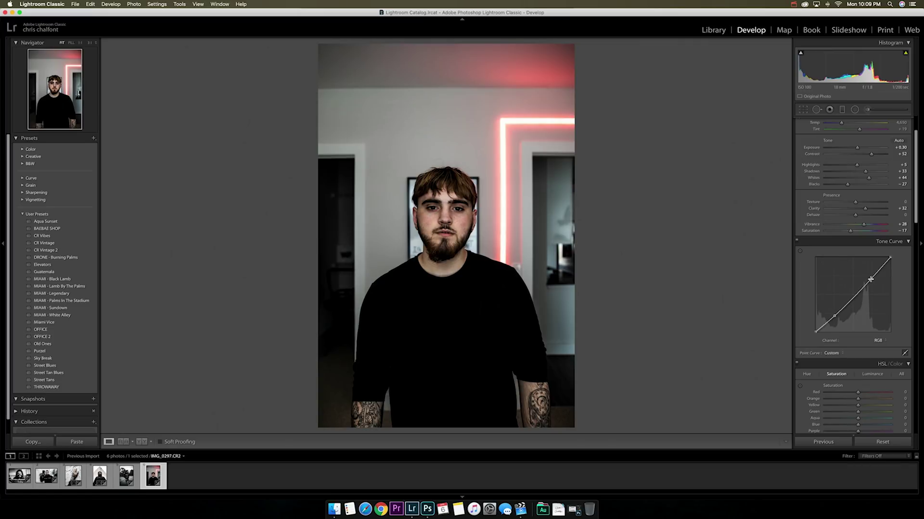
drag(870, 280, 870, 275)
drag(825, 330, 816, 328)
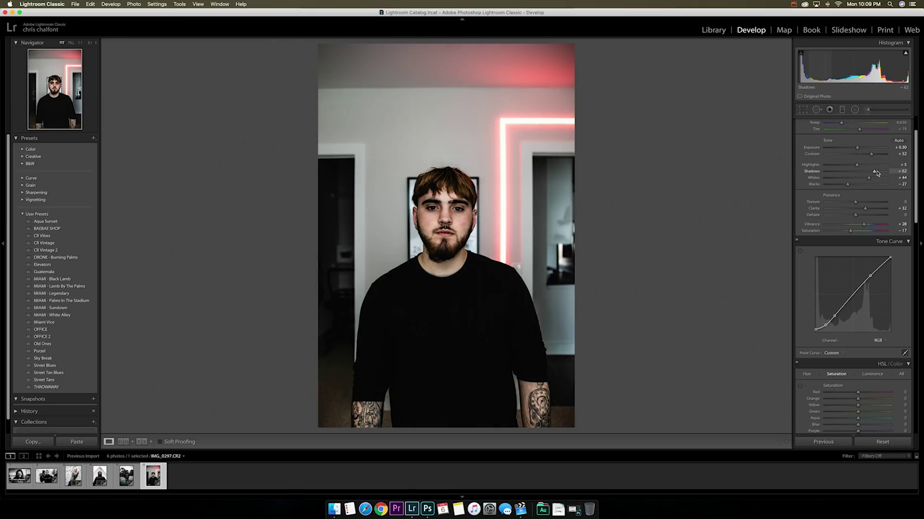
scroll(829, 207, up, 3)
scroll(832, 240, down, 3)
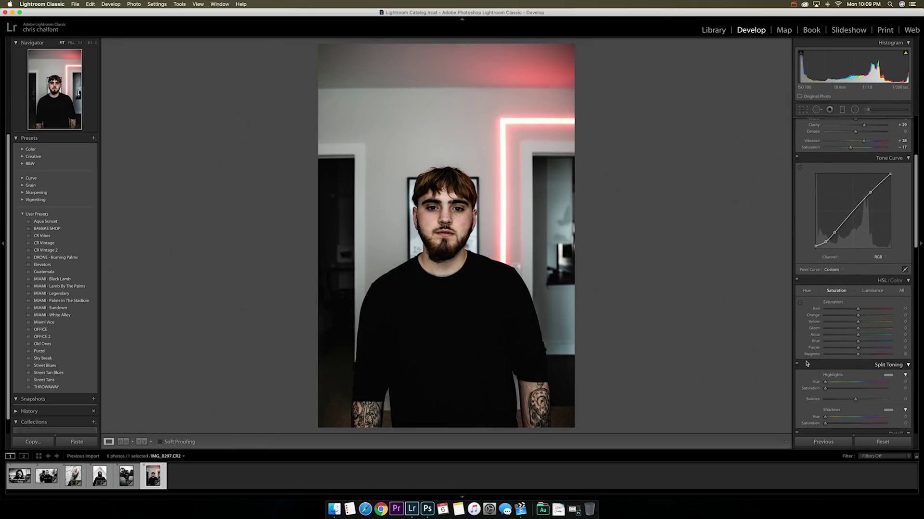
Set the neon portrait's HSL saturation to +19 for orange and −100 for yellow, green, aqua and blue
drag(866, 335, 824, 332)
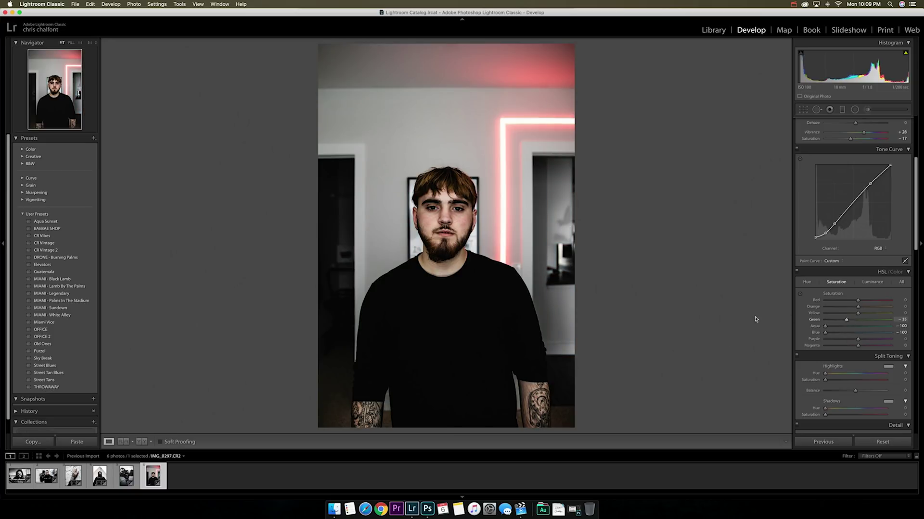
mouse_move(863, 313)
mouse_down()
mouse_move(885, 317)
mouse_move(832, 309)
mouse_move(862, 309)
mouse_up()
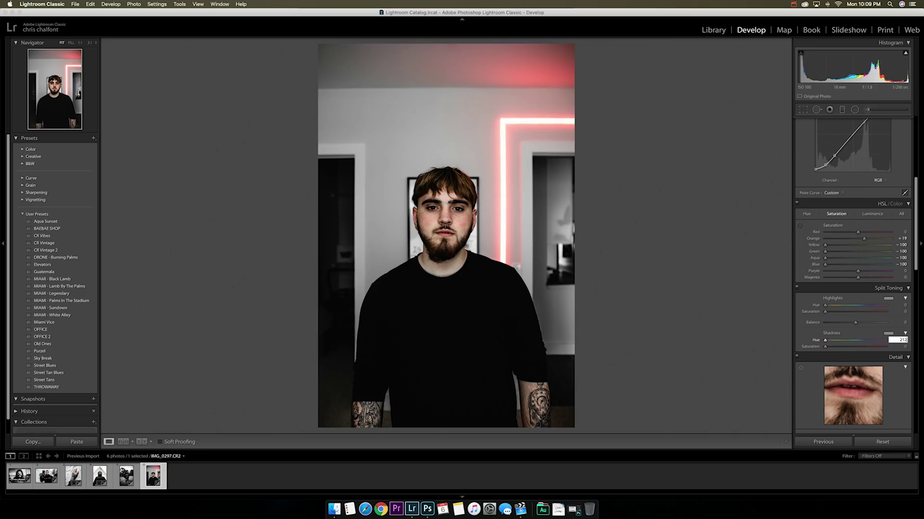
Split-tone the shadows with hue 212 and saturation 12, and set the balance to −13
key(Tab)
text(12)
key(Return)
scroll(848, 331, down, 3)
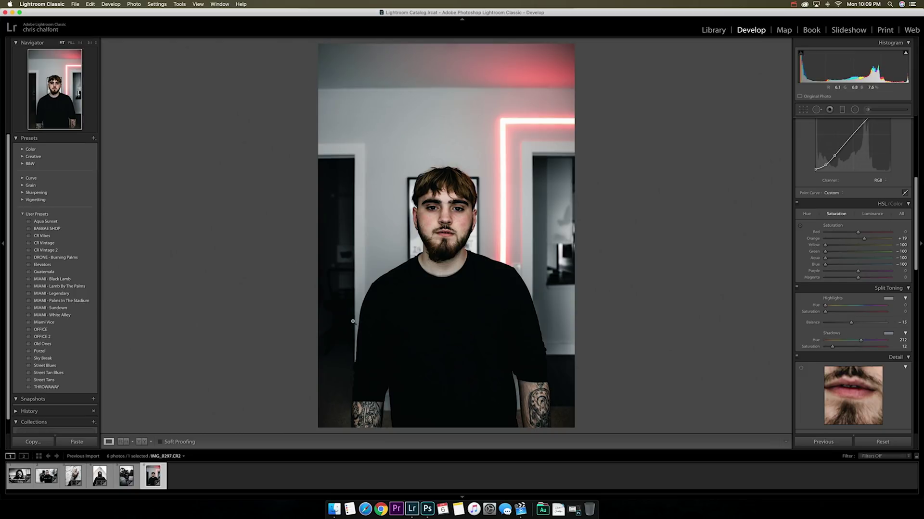
Set the red saturation to +56 and adjust the red luminance
drag(858, 232, 877, 234)
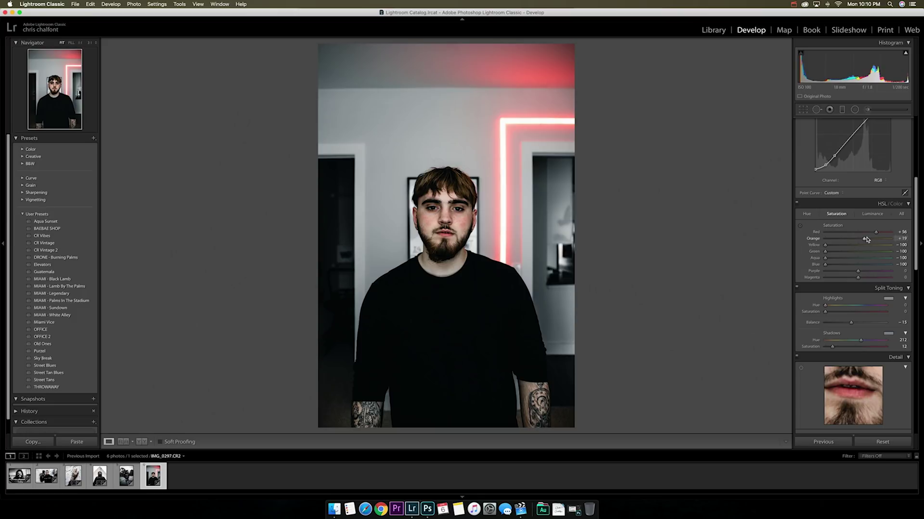
click(871, 214)
drag(857, 233, 789, 242)
Set the HSL hues to red +23, yellow −100, aqua +100 and blue −100, and set the sharpening amount to 75
click(807, 214)
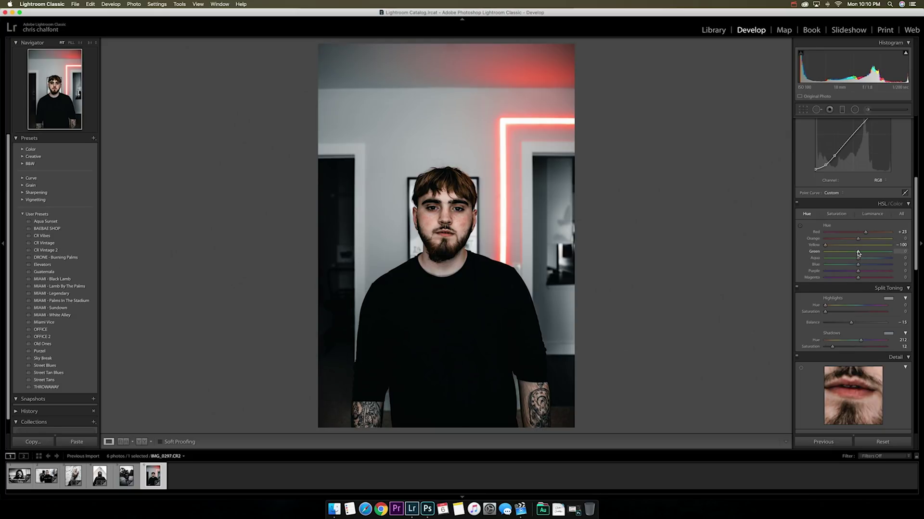
scroll(861, 260, down, 5)
click(900, 308)
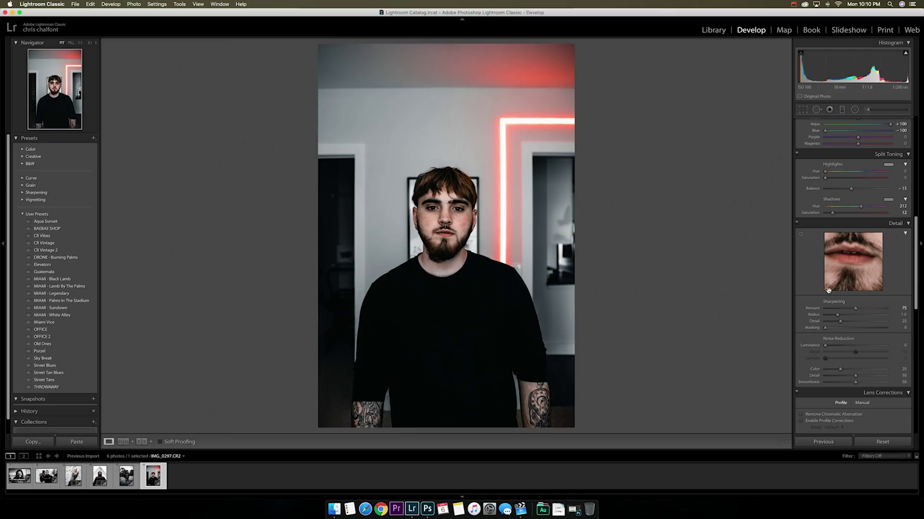
Adjust the calibration shadow tint and blue primary hue of the neon portrait
scroll(835, 299, down, 10)
drag(856, 354, 849, 420)
scroll(849, 421, up, 10)
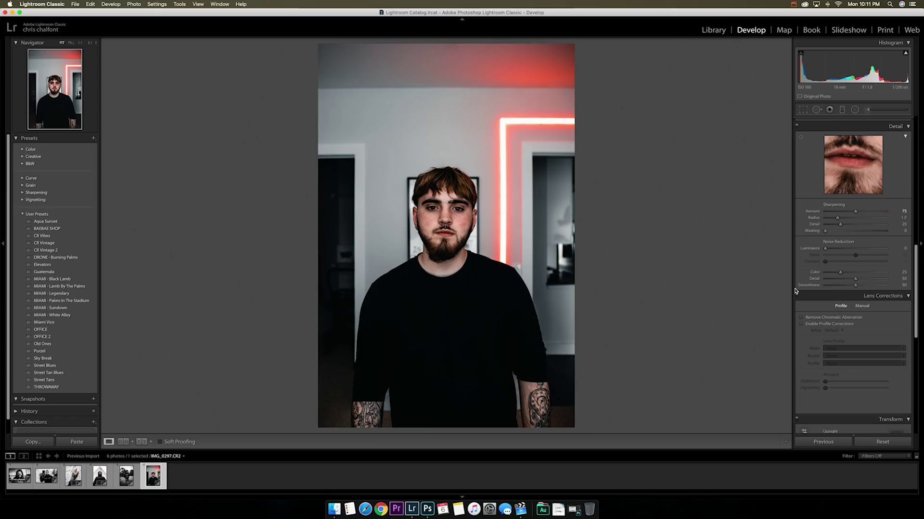
Set the neon portrait's grain amount to 50 and compare the photo before and after
scroll(795, 291, down, 2)
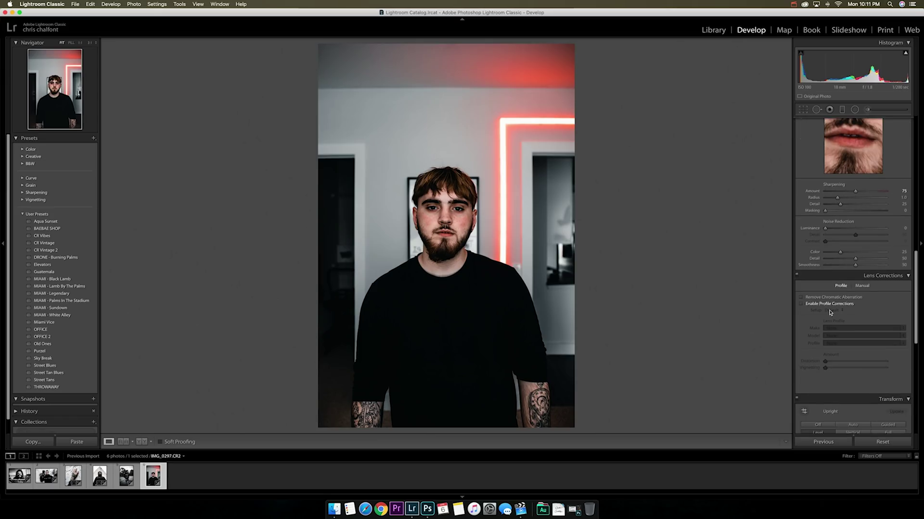
scroll(829, 313, down, 10)
click(907, 405)
text(100)
key(Return)
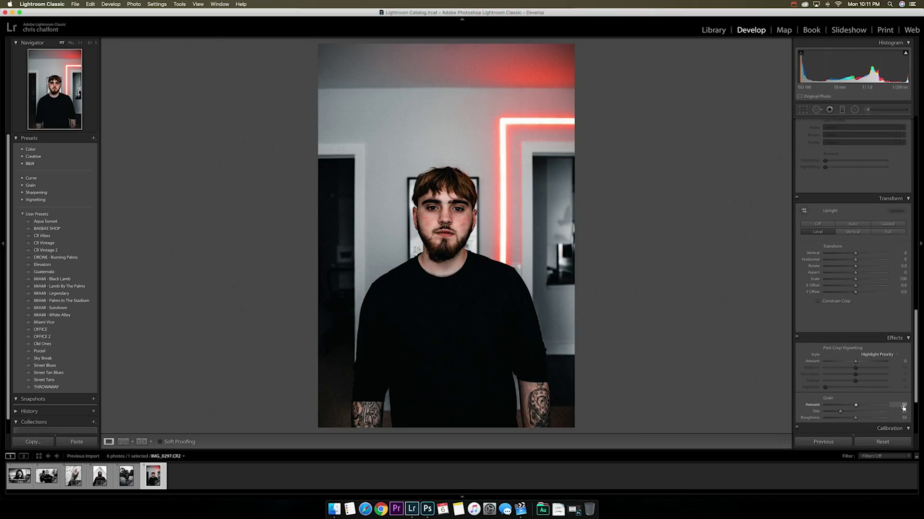
key(backslash)
key(backslash)
Set the neon portrait's crop to a custom 4 x 5 aspect ratio
key(r)
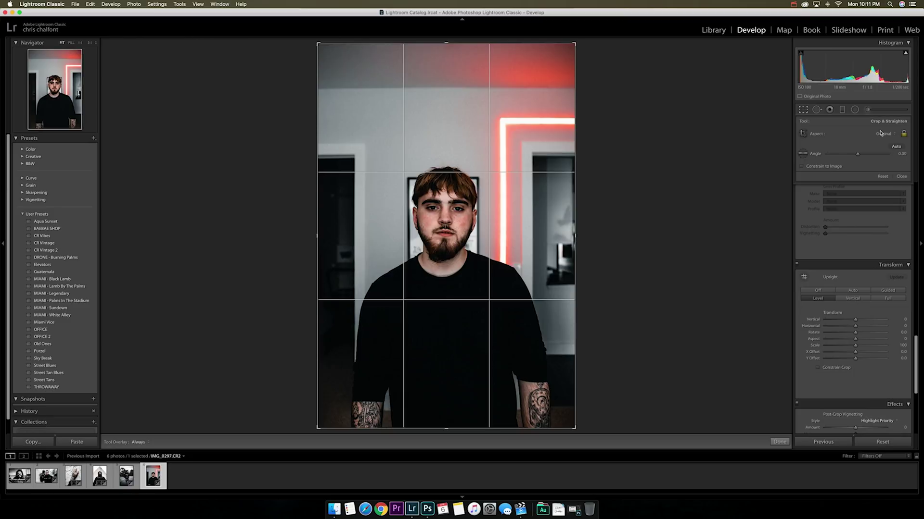
click(883, 134)
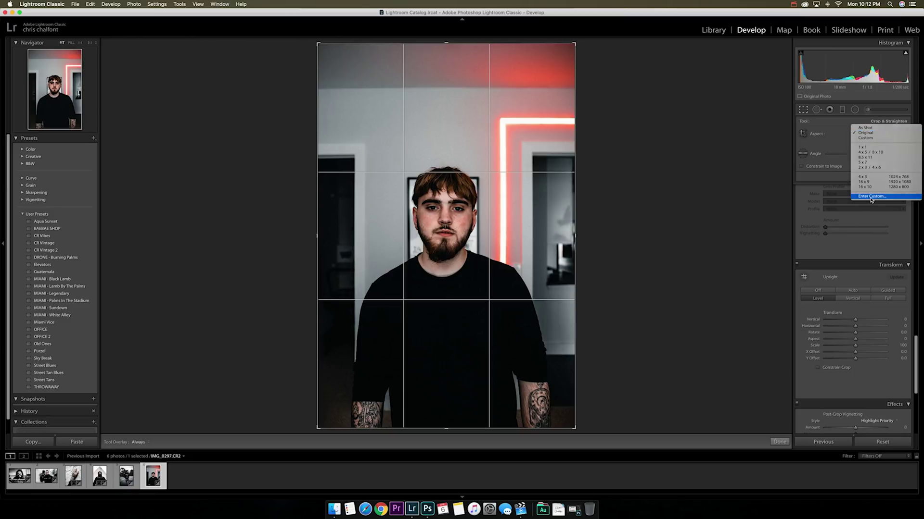
click(871, 200)
text(4)
key(Tab)
text(5)
key(Return)
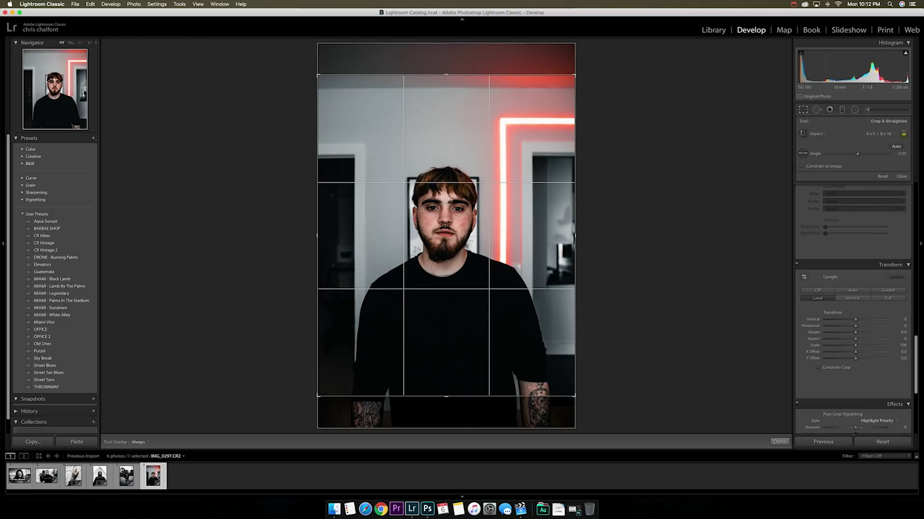
Enlarge the crop frame to the neon portrait's full width, reposition the photo vertically inside it and apply the crop
key(x)
key(x)
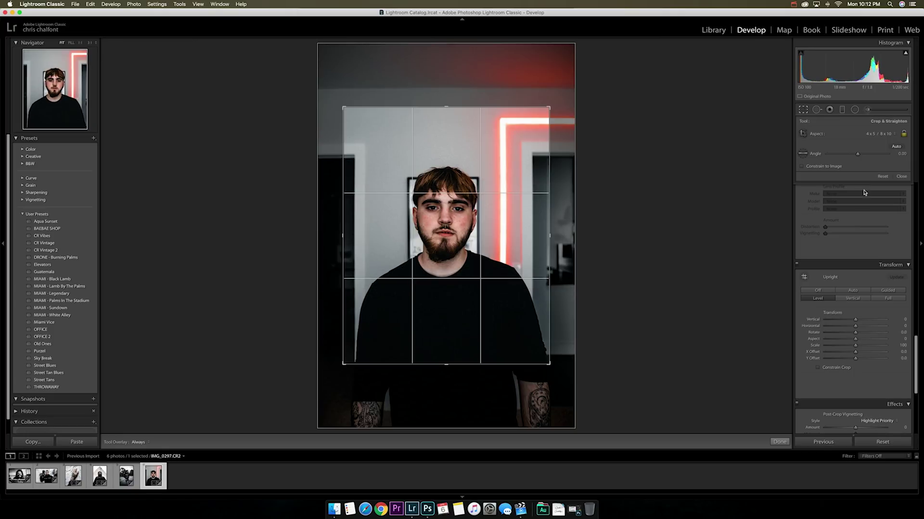
drag(404, 369, 451, 428)
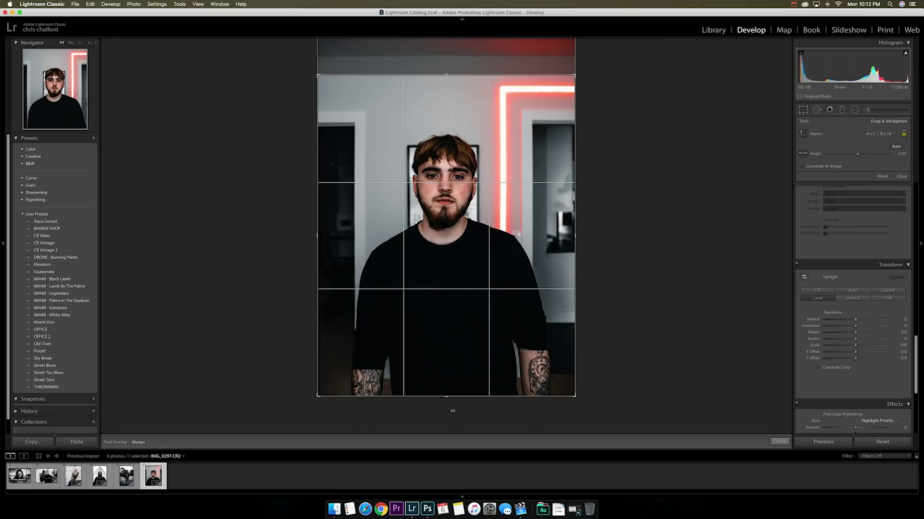
mouse_move(508, 251)
mouse_down()
mouse_move(509, 270)
mouse_move(509, 260)
mouse_up()
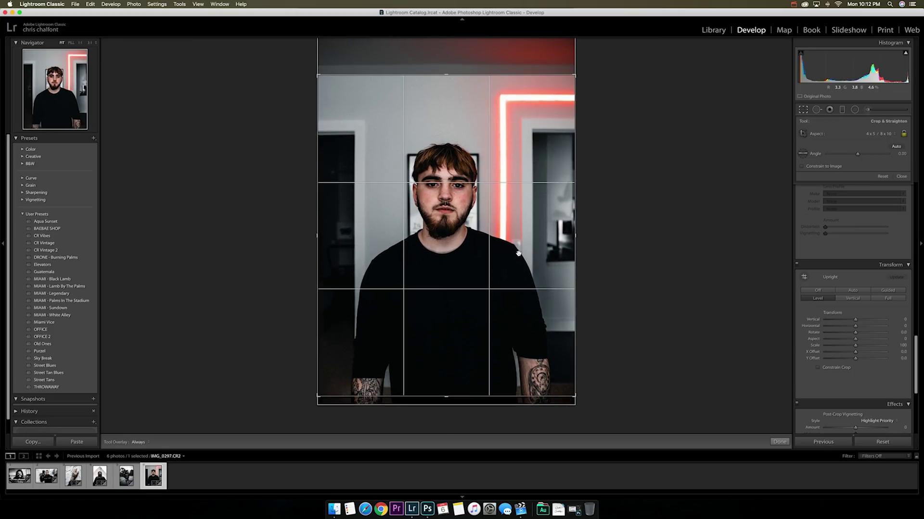
click(779, 442)
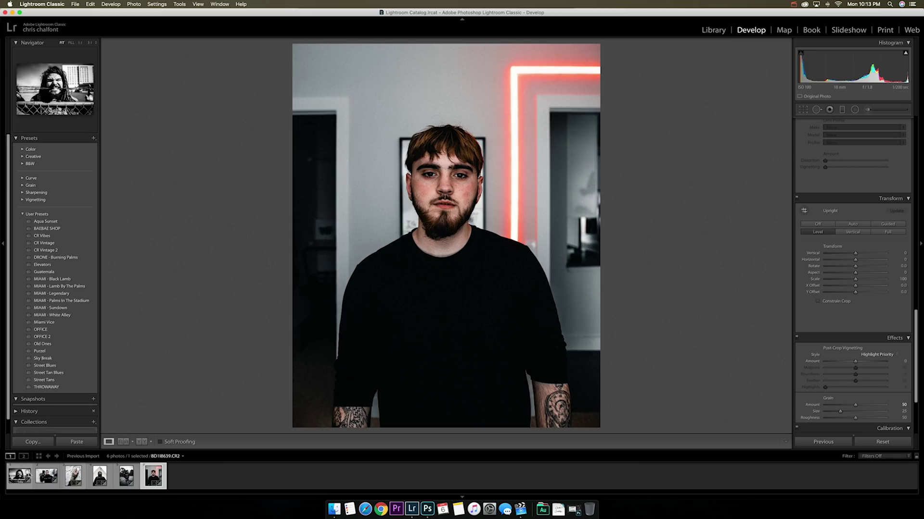
Select all six photos, open their export settings and name the Desktop subfolder TUT
key(super+a)
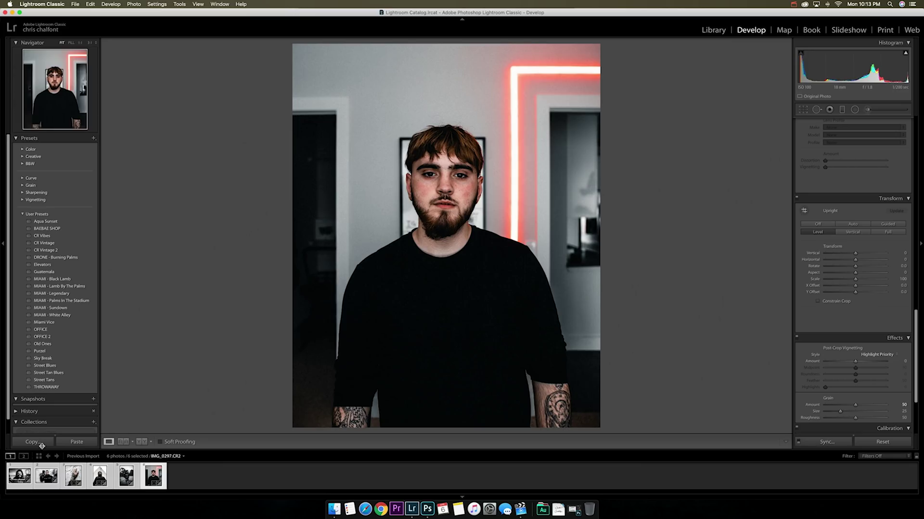
click(76, 6)
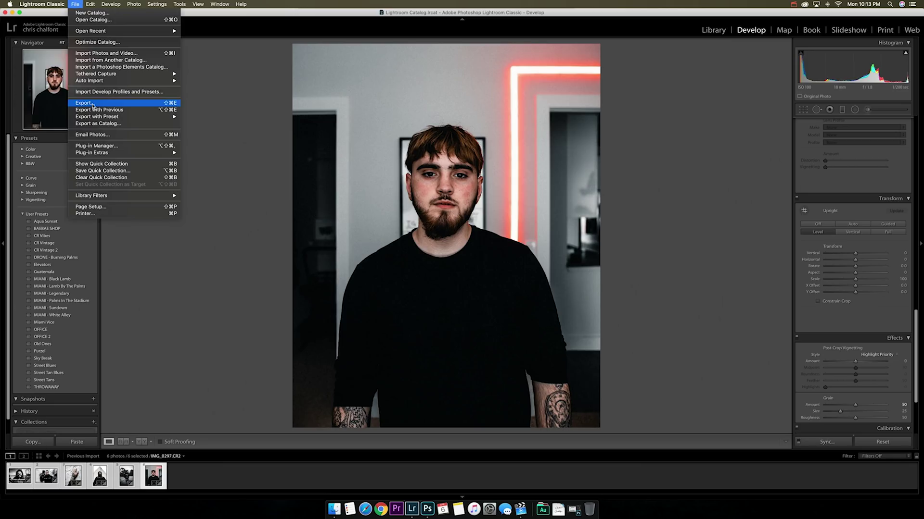
click(110, 104)
click(512, 150)
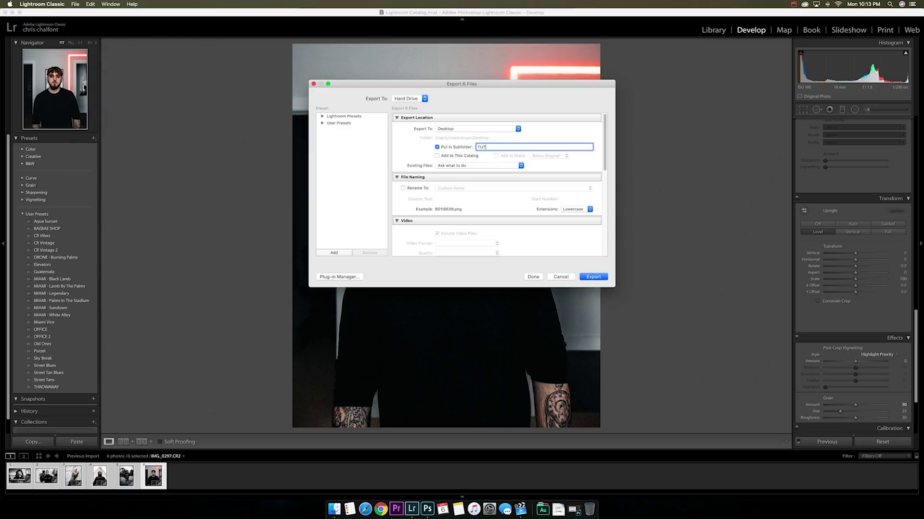
Set the export's image format to JPEG
scroll(425, 202, down, 5)
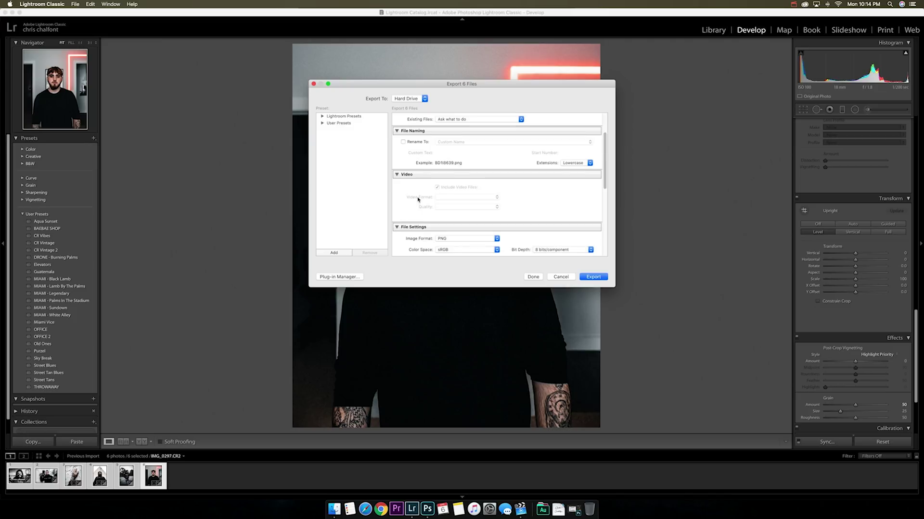
scroll(425, 188, down, 1)
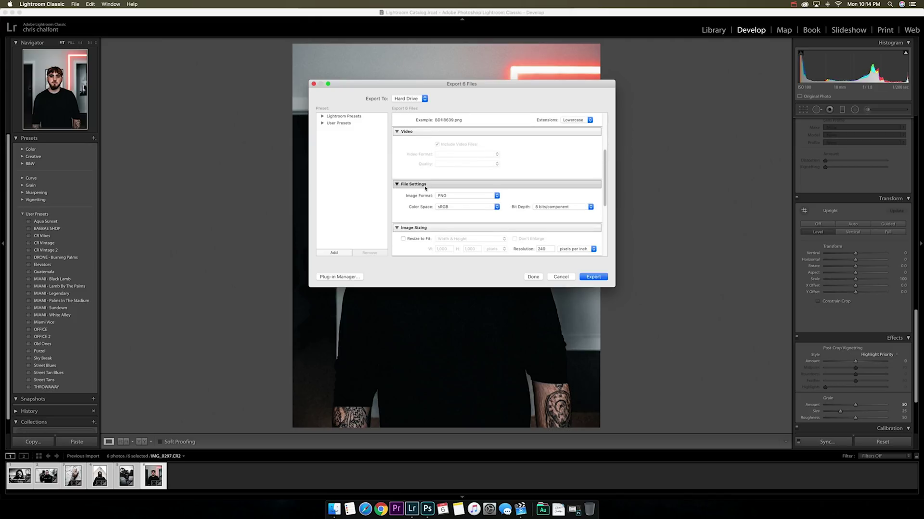
click(455, 195)
click(456, 178)
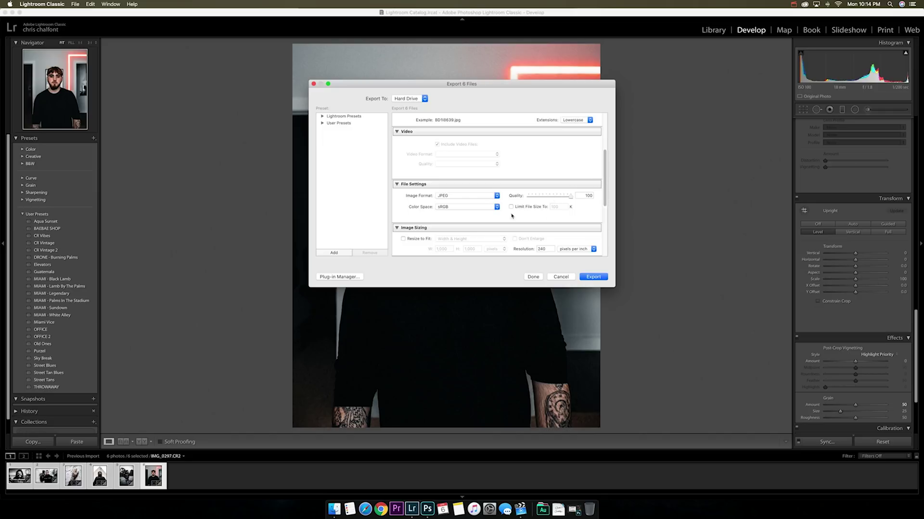
Review the sizing, sharpening, metadata and watermark settings, keep output sharpening off, and export the six photos
scroll(515, 212, down, 3)
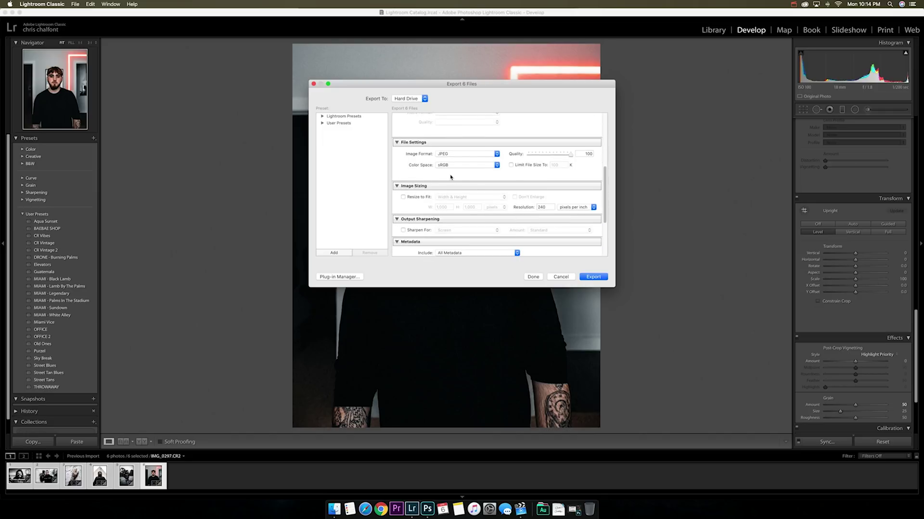
scroll(465, 175, down, 1)
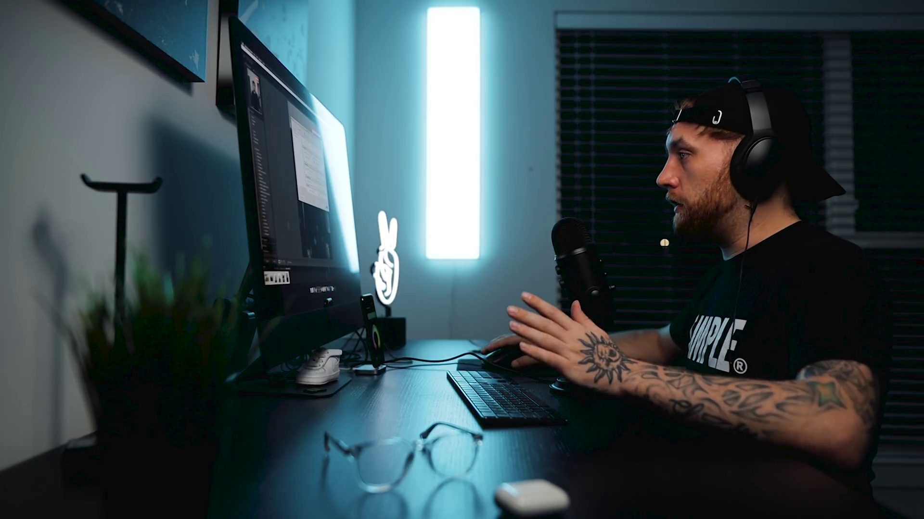
scroll(404, 212, down, 5)
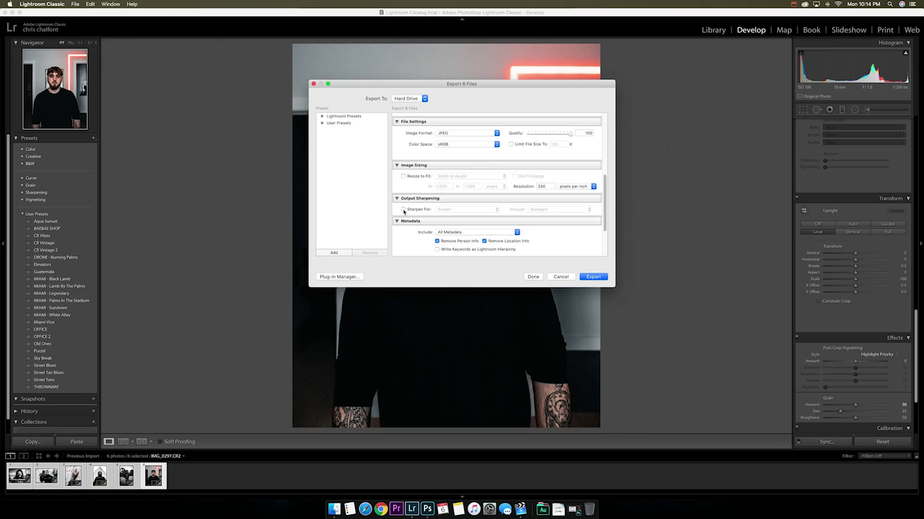
scroll(403, 211, down, 3)
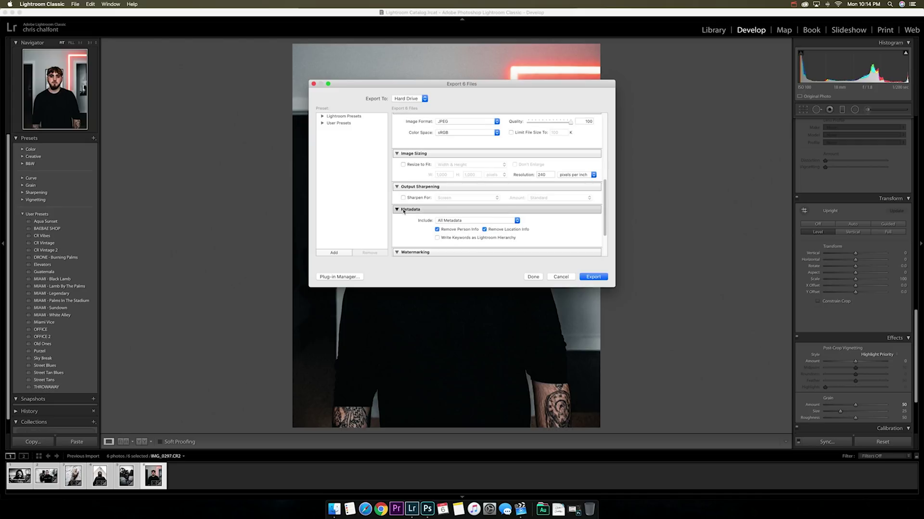
scroll(412, 217, down, 1)
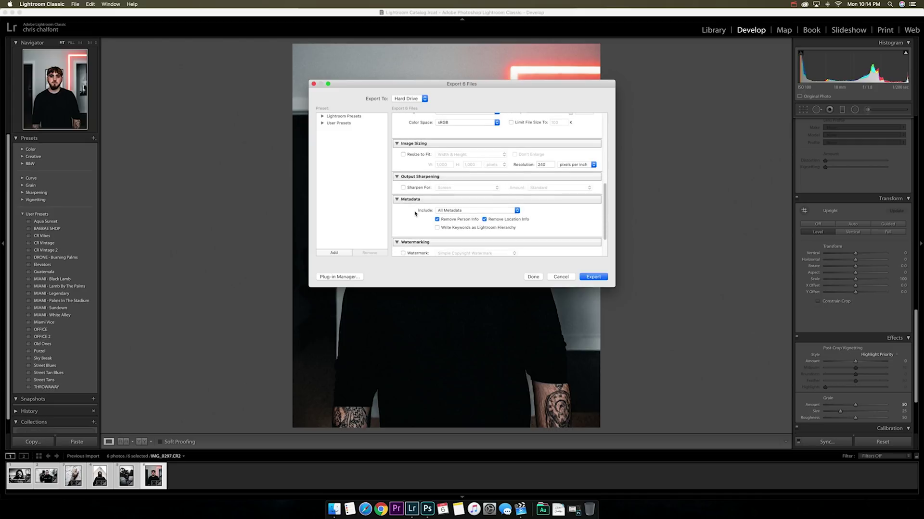
click(403, 188)
click(403, 188)
scroll(422, 193, down, 5)
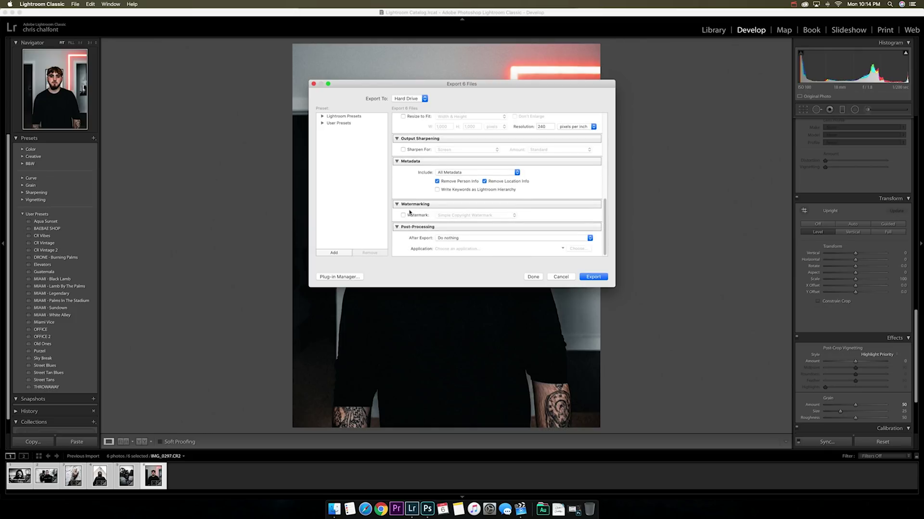
scroll(409, 212, up, 10)
click(599, 279)
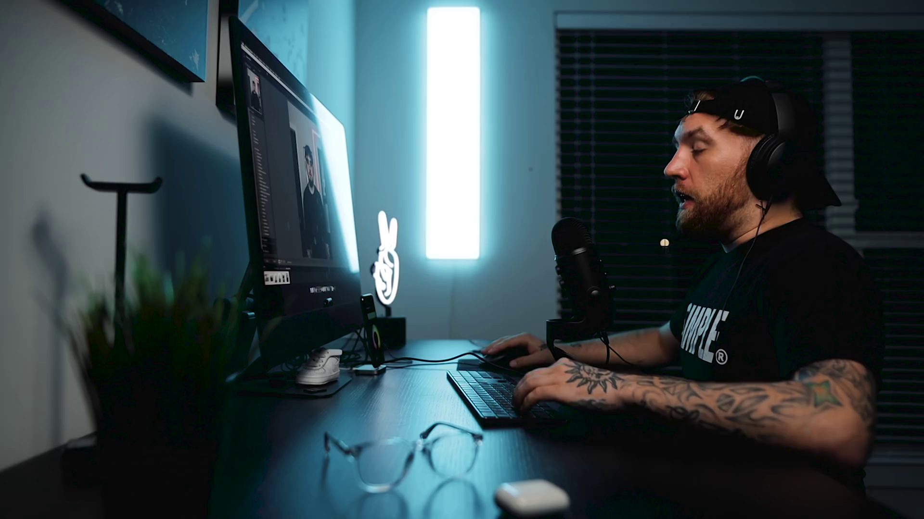